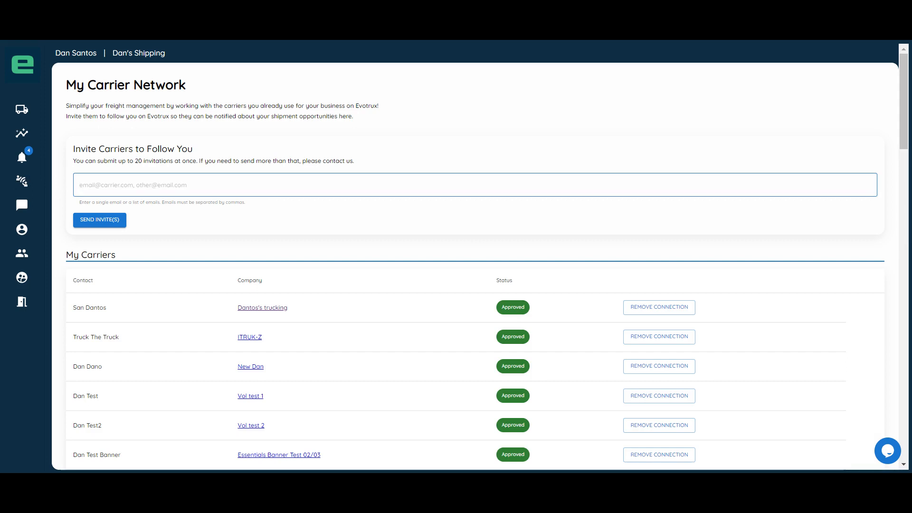
# Step: Fill the carrier invitation field with three comma-separated email addresses and view the My Carriers list
pyautogui.hotkey('ctrl', 'v')
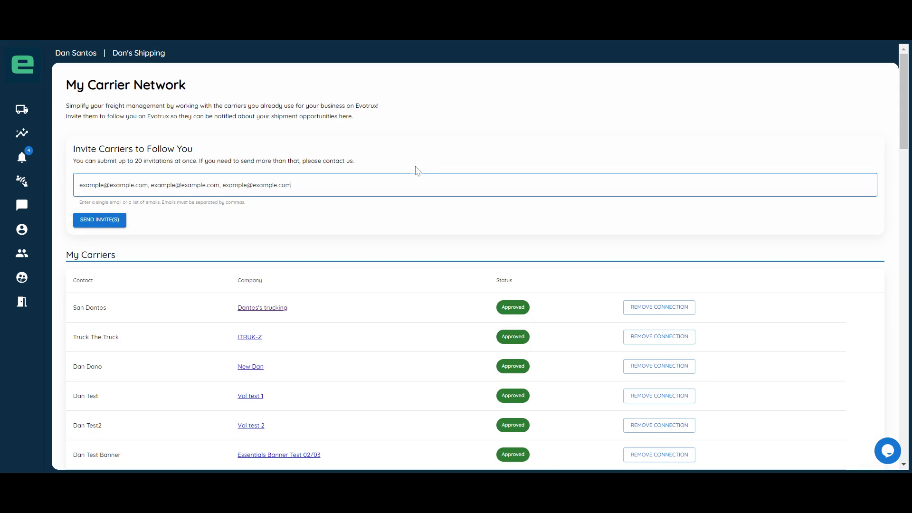
pyautogui.scroll(-4, 418, 172)
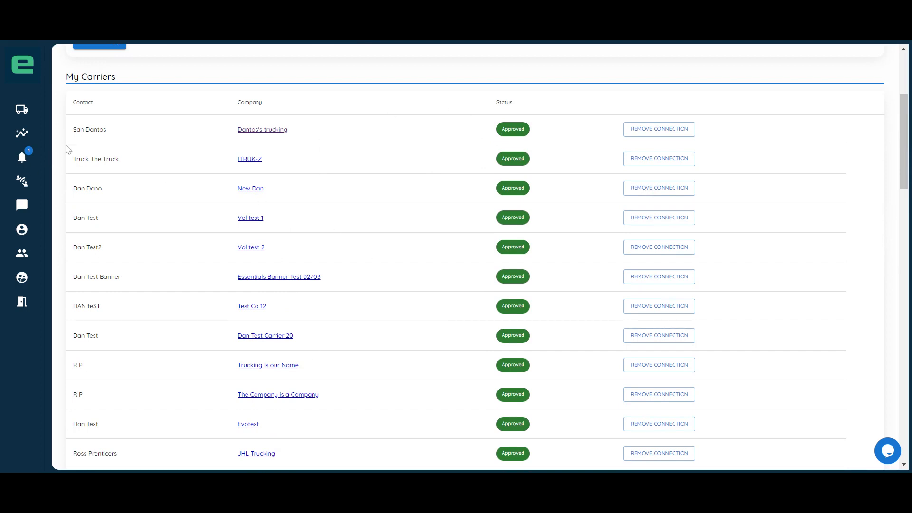
# Step: Open the shipment posting page, apply the "MB to IL LTL" template to the new shipment, and hide the template list
pyautogui.click(26, 112)
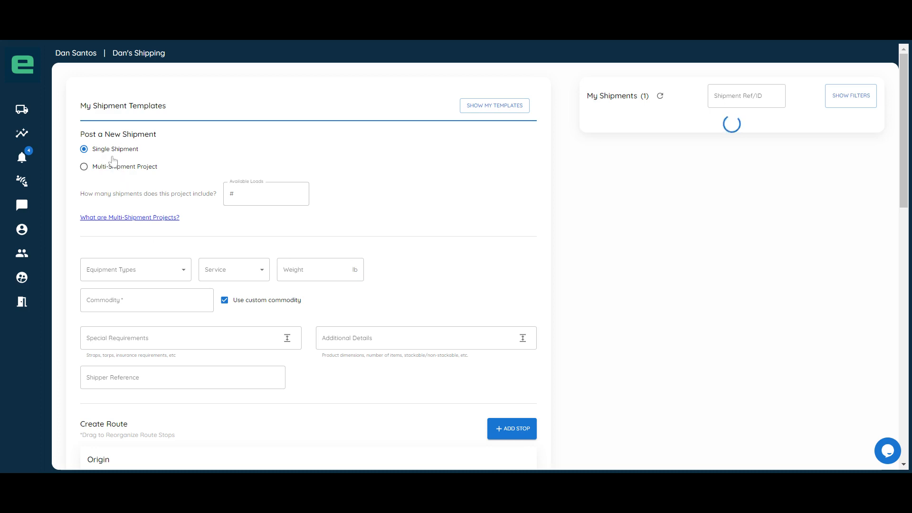
pyautogui.click(497, 109)
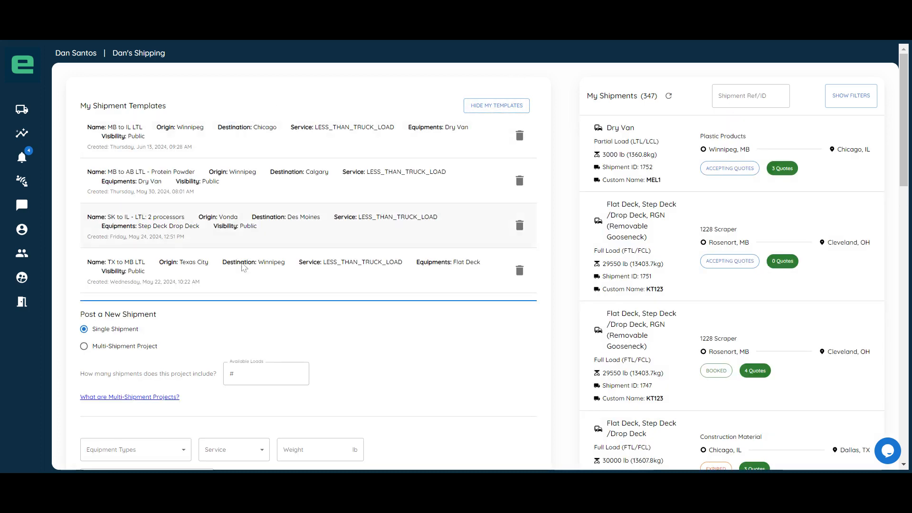
pyautogui.click(261, 148)
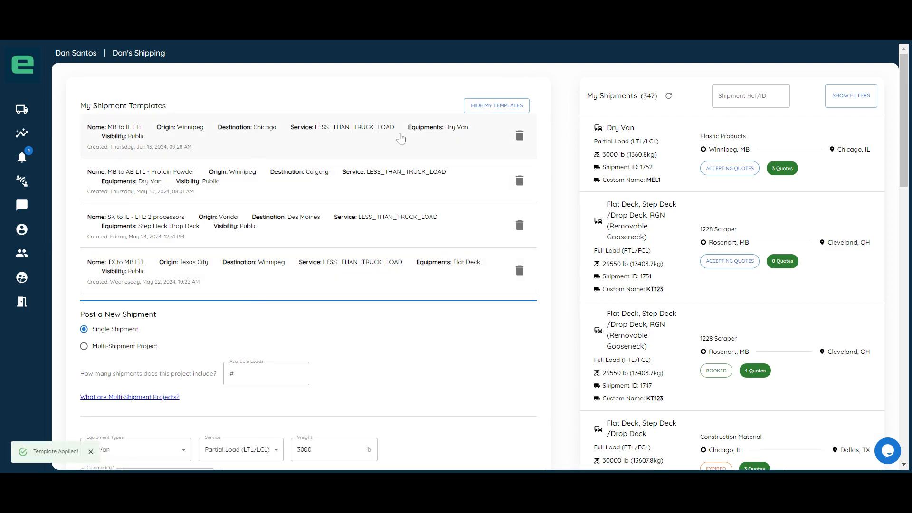
pyautogui.click(496, 106)
pyautogui.scroll(-3, 315, 241)
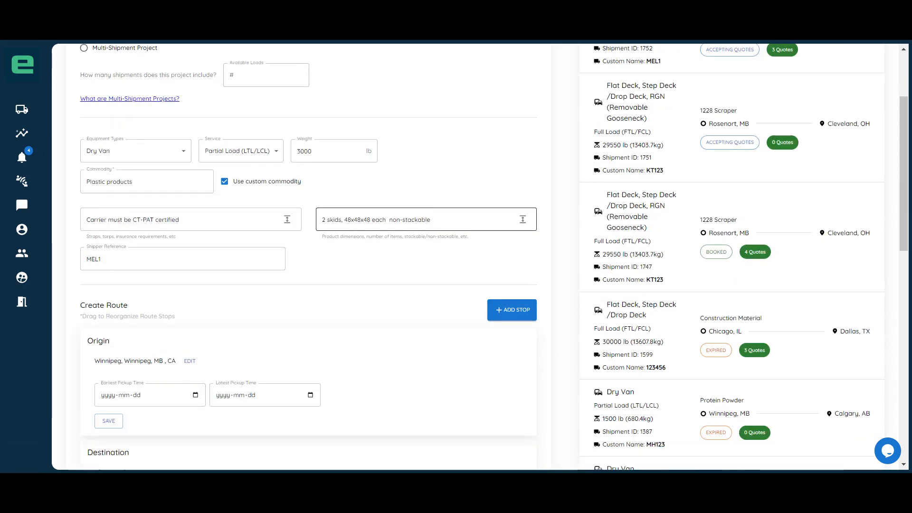
pyautogui.scroll(3, 294, 245)
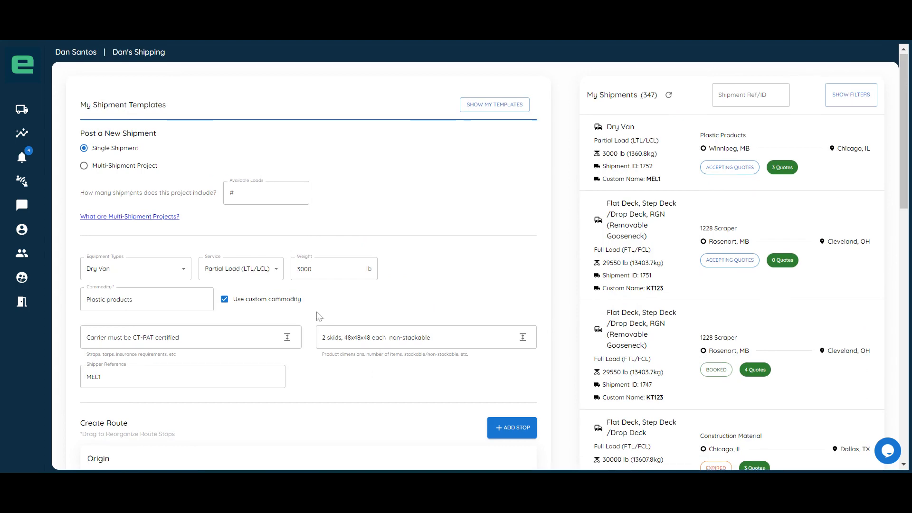
# Step: Set the Winnipeg origin's earliest pickup to 2024-06-17 and latest pickup to 2024-06-18, and save the stop
pyautogui.scroll(-7, 317, 315)
pyautogui.click(193, 219)
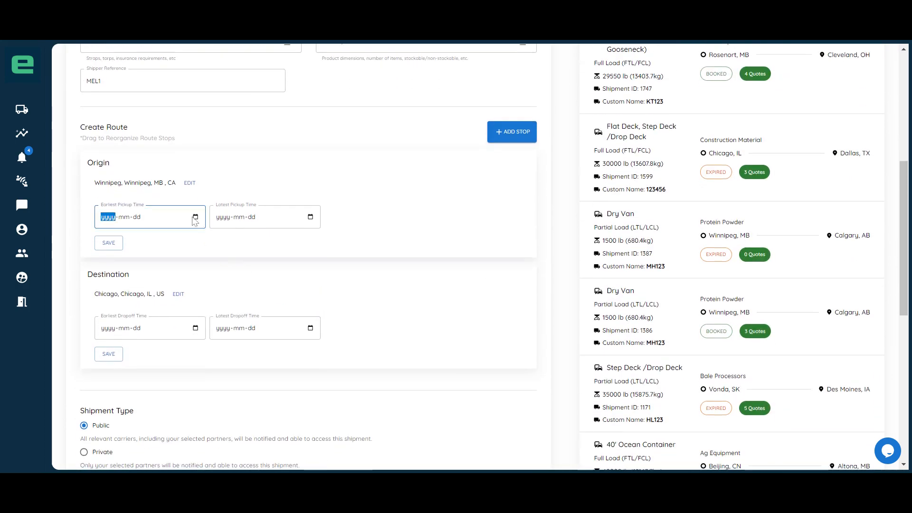
pyautogui.write('20240617')
pyautogui.press('Tab')
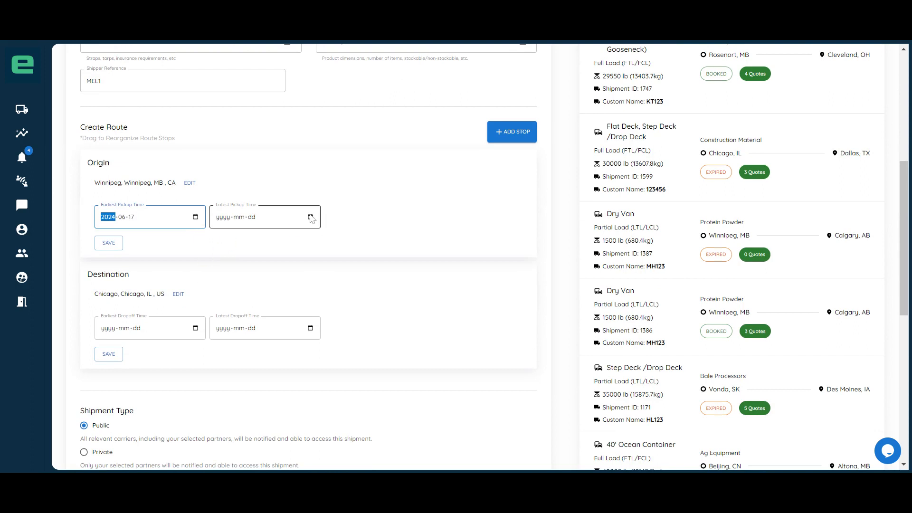
pyautogui.click(109, 242)
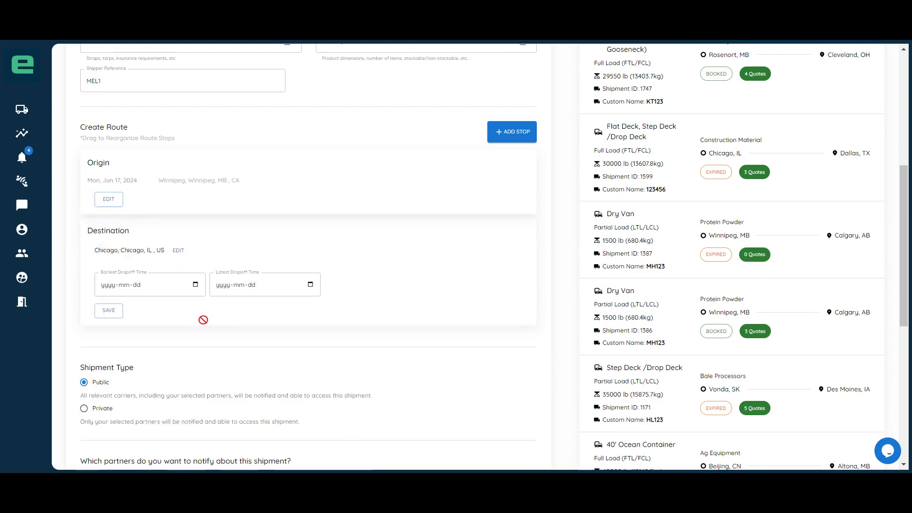
# Step: Set the Chicago destination's earliest dropoff to 2024-06-20 and latest dropoff to 2024-06-21, and save the stop
pyautogui.click(195, 283)
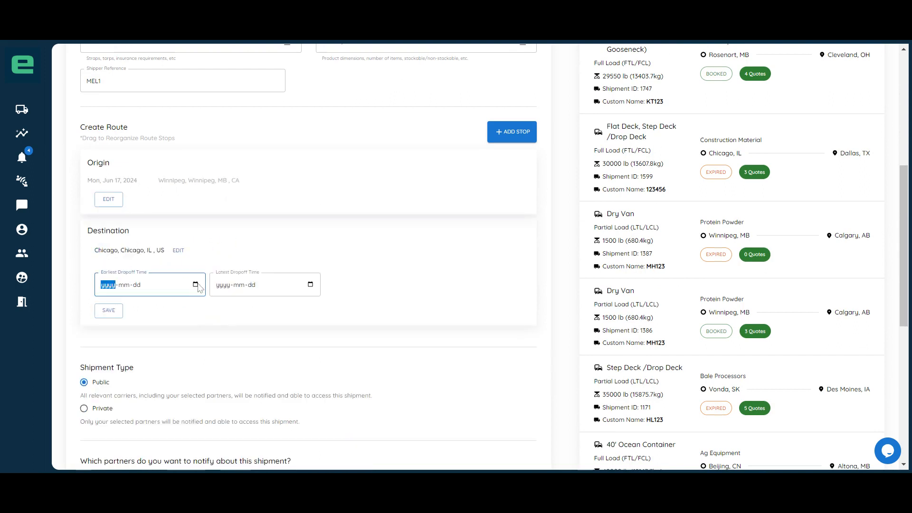
pyautogui.write('20240620')
pyautogui.press('Tab')
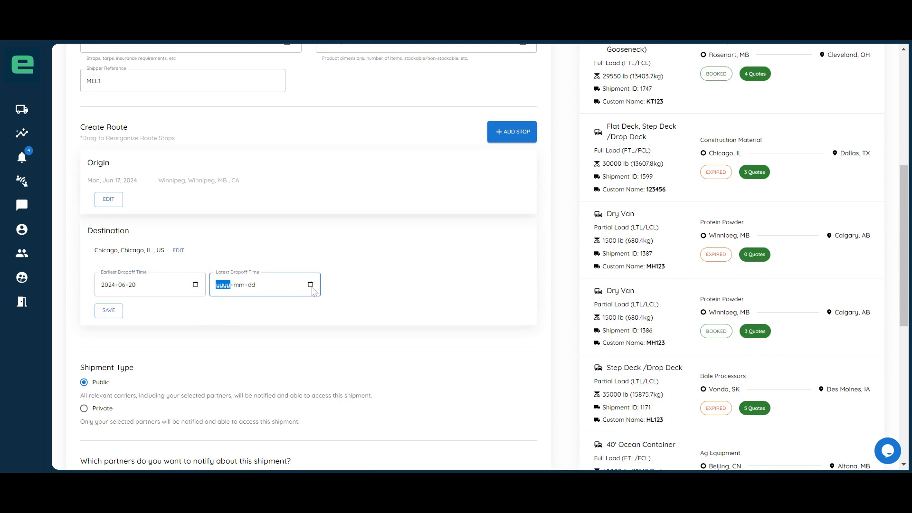
pyautogui.click(112, 313)
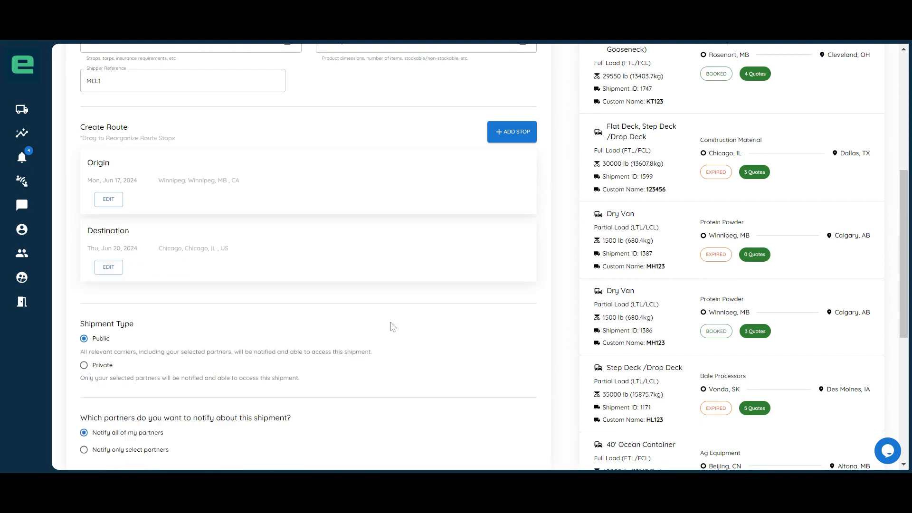
# Step: Open the form for creating an extra route stop and dismiss it without adding one
pyautogui.click(511, 133)
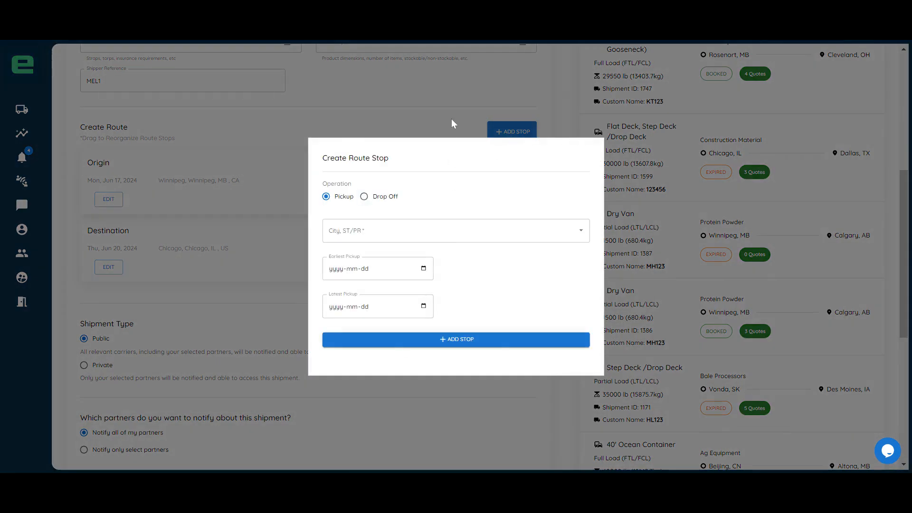
pyautogui.click(452, 120)
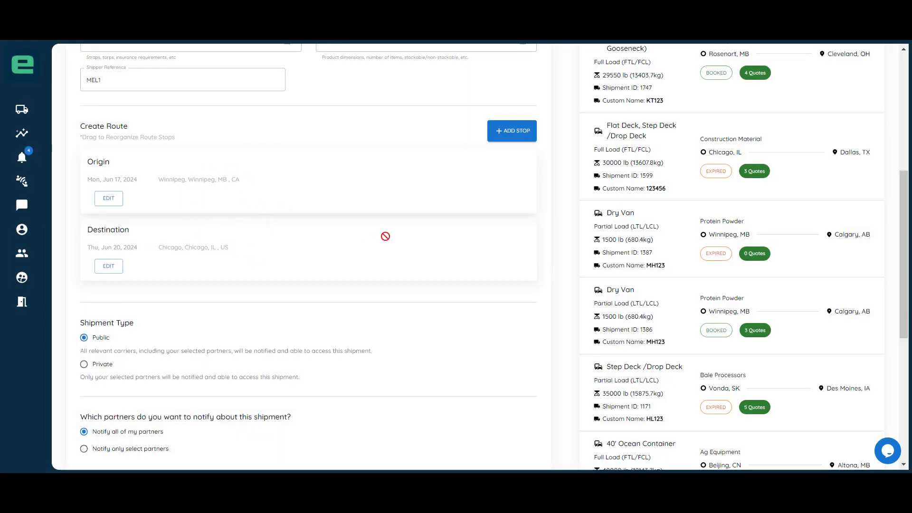
# Step: Set the shipment type to Private and notify only select partners, choosing the first two partners in the list
pyautogui.scroll(-4, 385, 236)
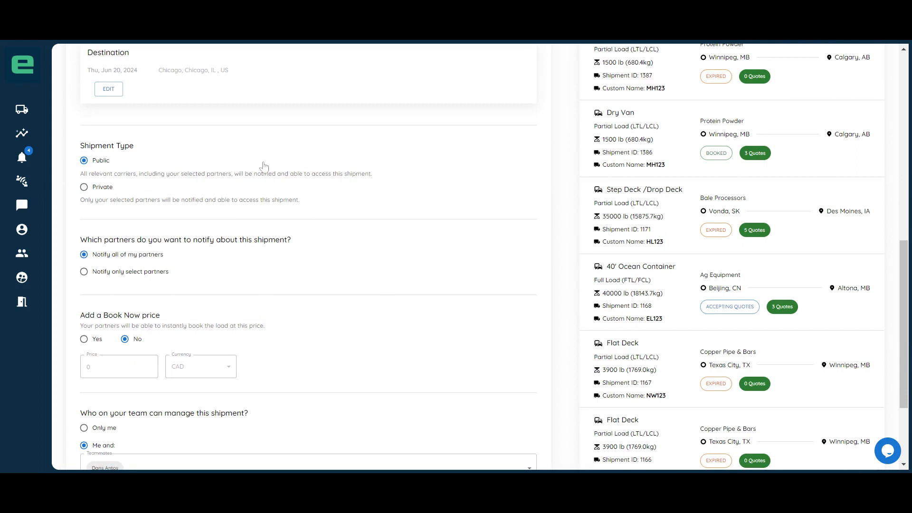
pyautogui.click(82, 188)
pyautogui.click(84, 271)
pyautogui.click(124, 292)
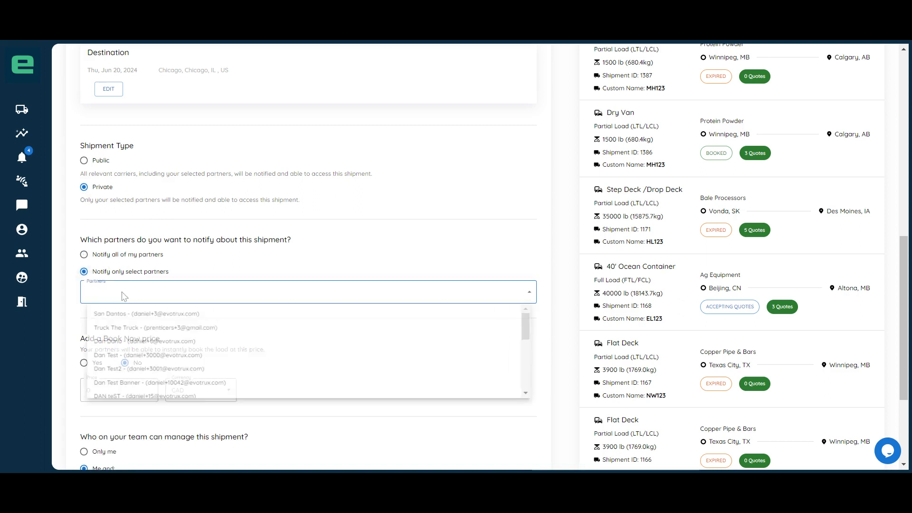
pyautogui.click(133, 318)
pyautogui.click(137, 330)
# Step: Switch the partner notification back to all partners and the shipment type back to Public
pyautogui.click(125, 260)
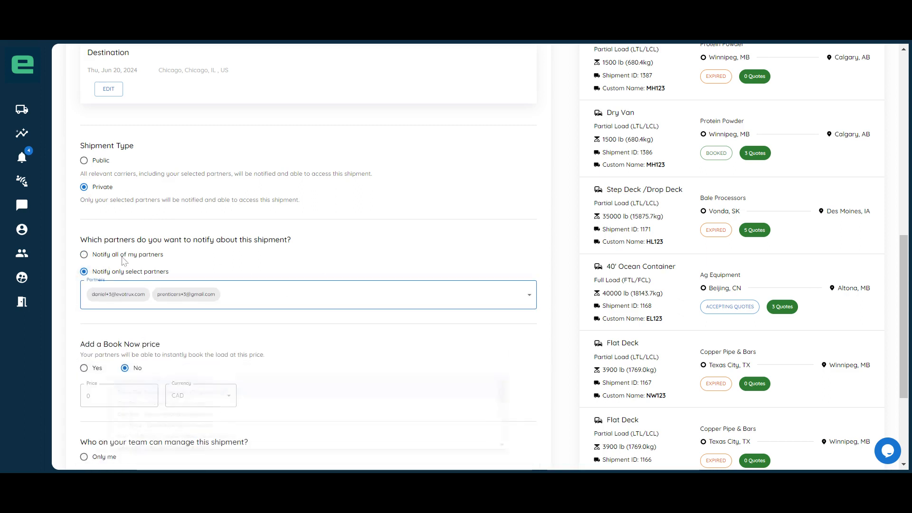
pyautogui.click(123, 259)
pyautogui.click(100, 163)
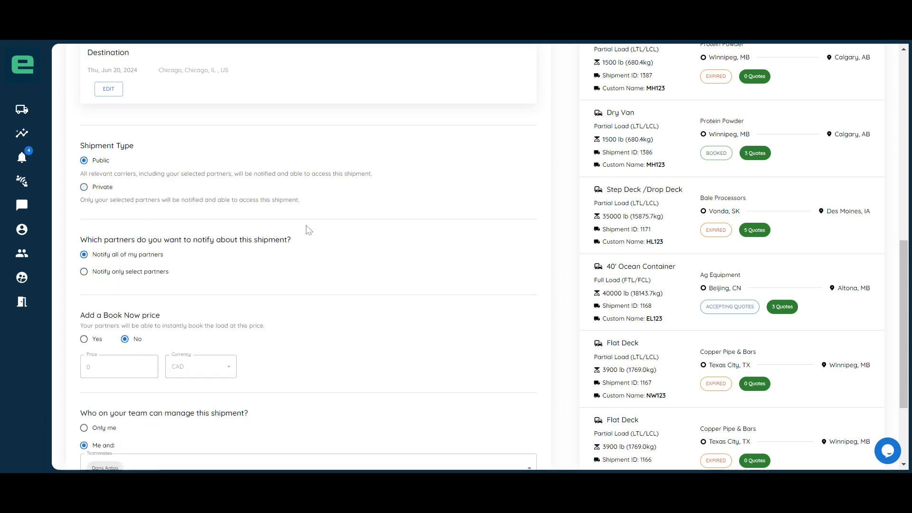
# Step: Turn off email notifications for this shipment and post it without saving a new template
pyautogui.scroll(-3, 278, 225)
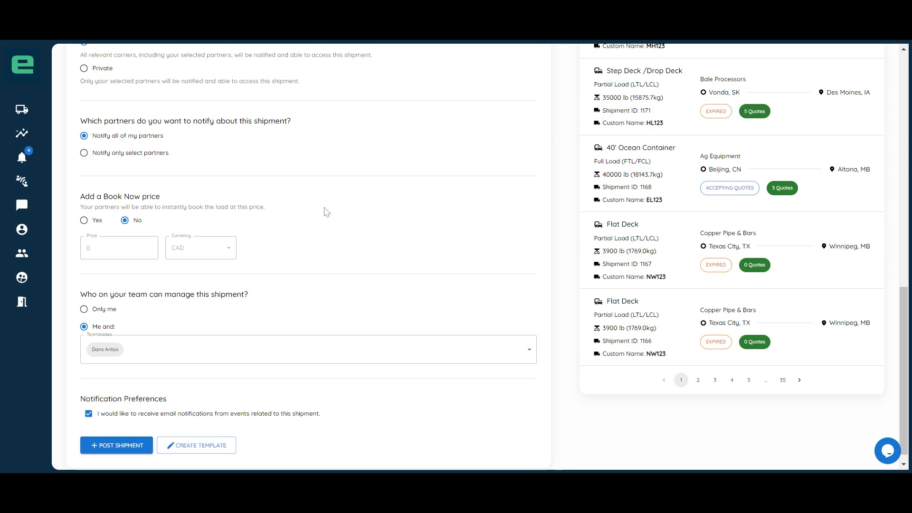
pyautogui.scroll(-1, 330, 211)
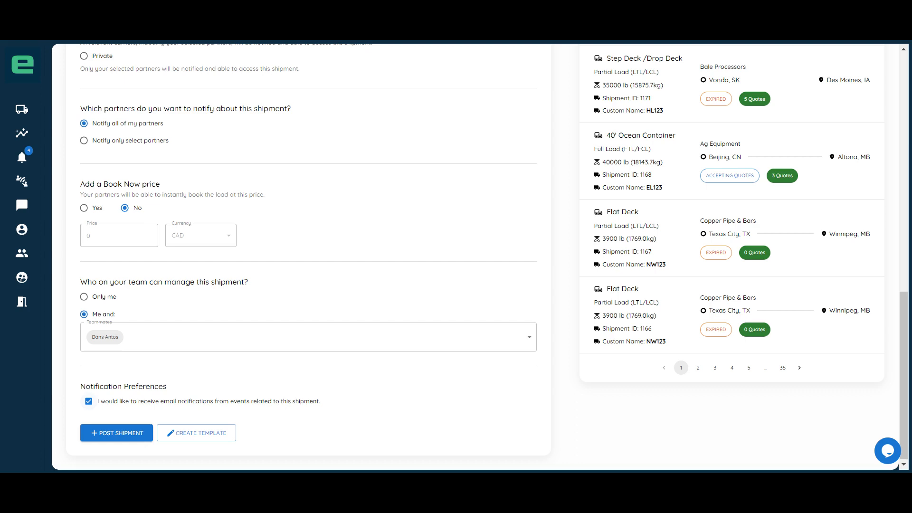
pyautogui.click(88, 403)
pyautogui.click(207, 434)
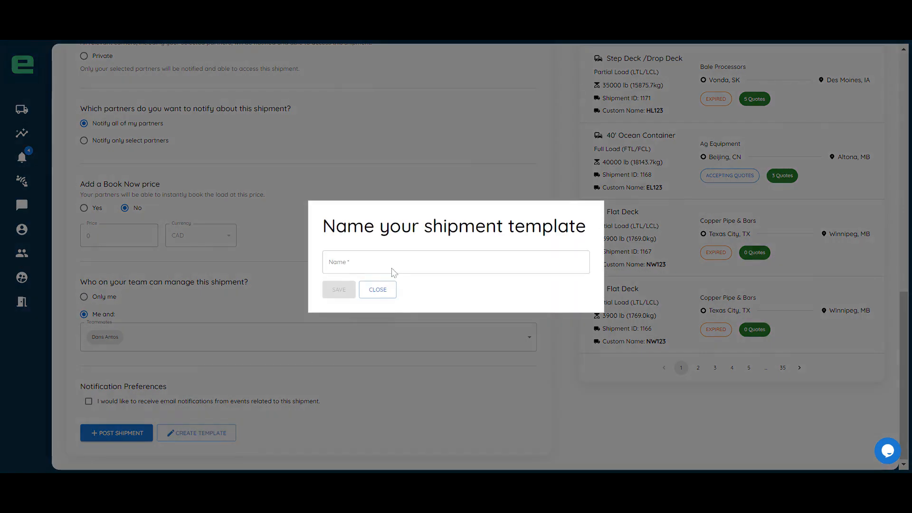
pyautogui.click(376, 291)
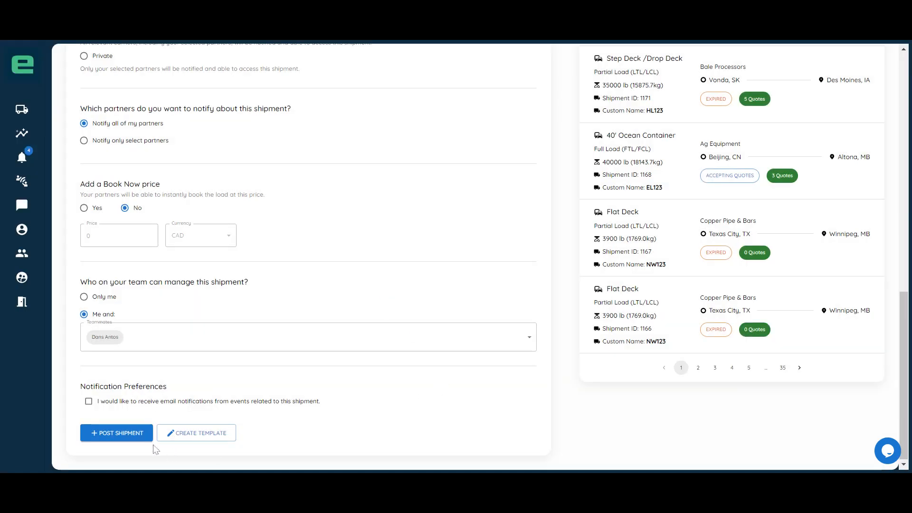
pyautogui.click(130, 434)
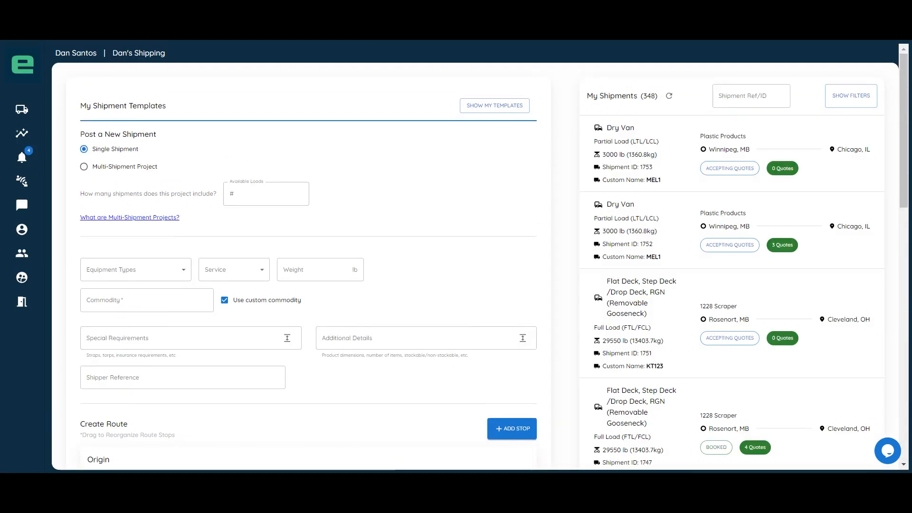
# Step: Open the newly posted MEL1 shipment and examine its list of notified partners and matched carriers
pyautogui.click(668, 148)
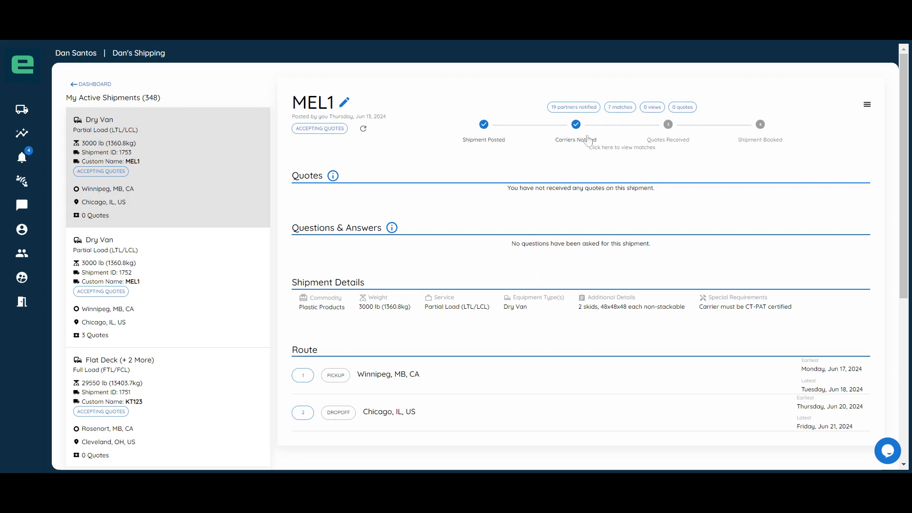
pyautogui.click(609, 125)
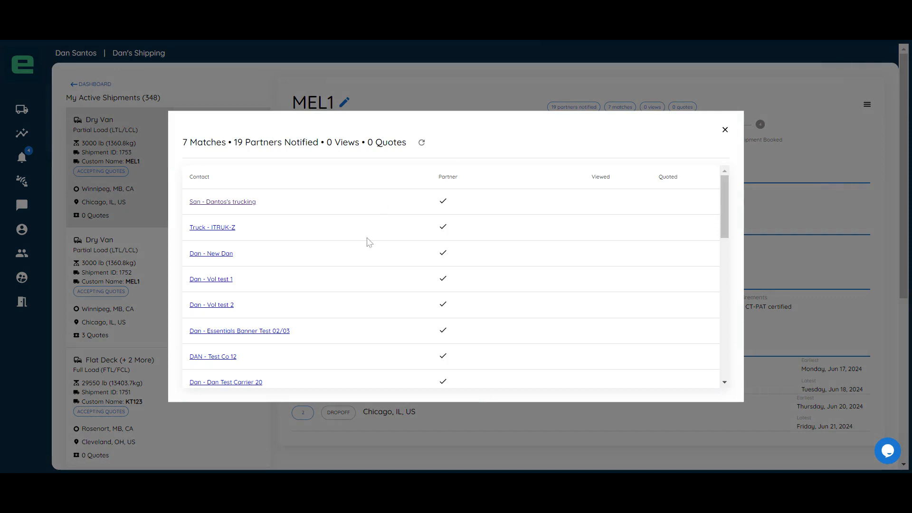
pyautogui.scroll(-10, 340, 219)
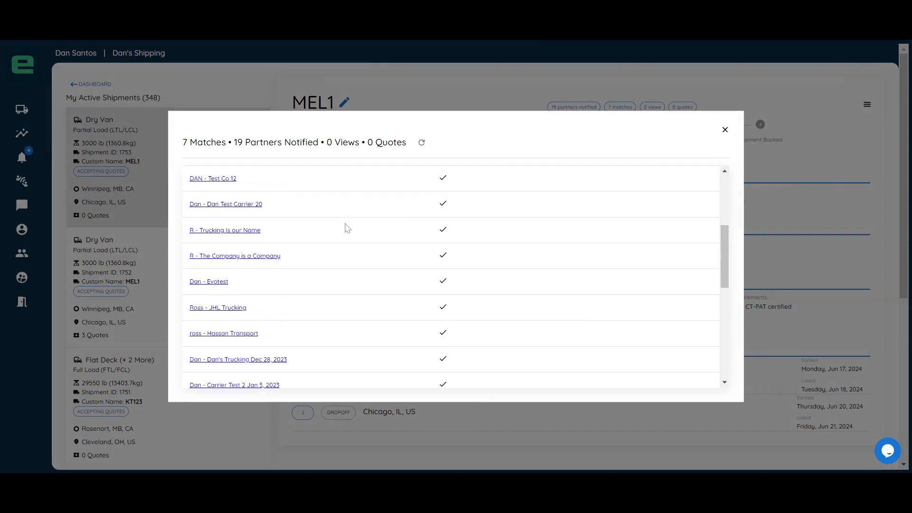
pyautogui.scroll(-2, 342, 230)
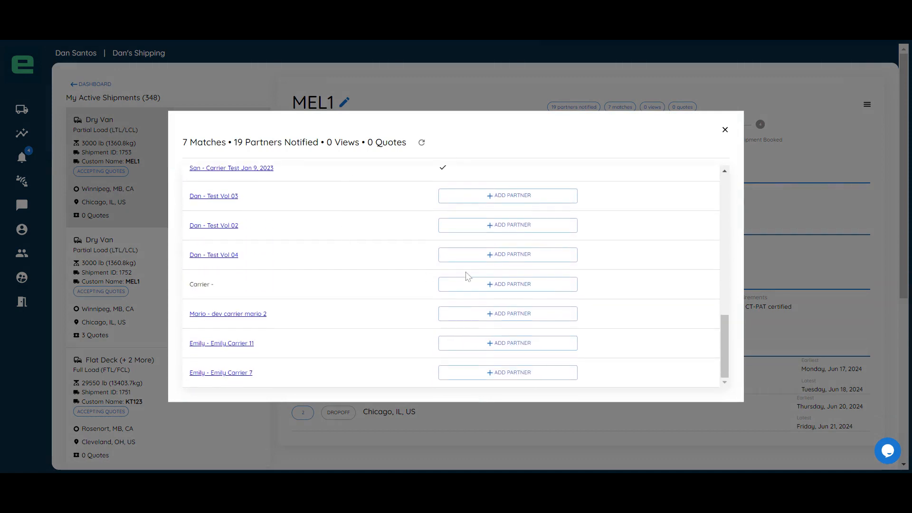
pyautogui.scroll(3, 443, 259)
pyautogui.scroll(-3, 478, 269)
pyautogui.scroll(10, 507, 278)
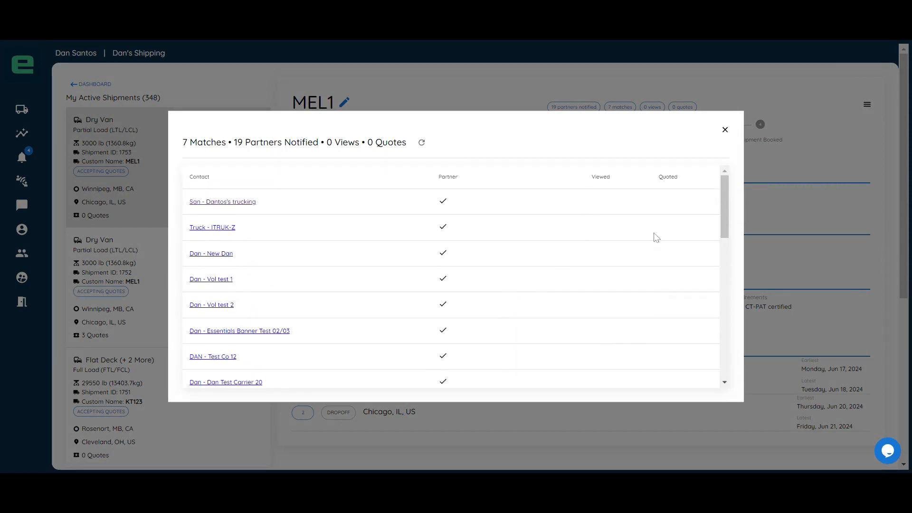
pyautogui.click(725, 130)
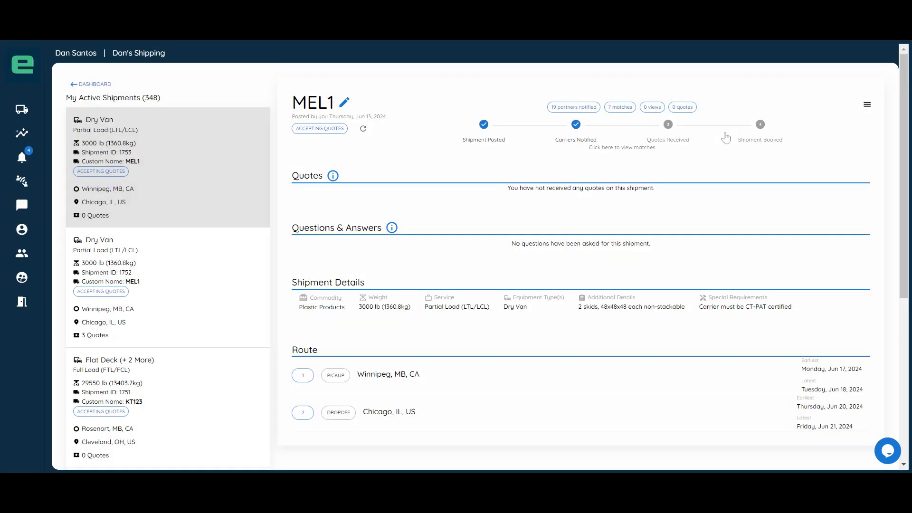
# Step: Open the earlier MEL1 shipment that has quotes and examine its carrier quotes, questions and shipment details
pyautogui.click(145, 276)
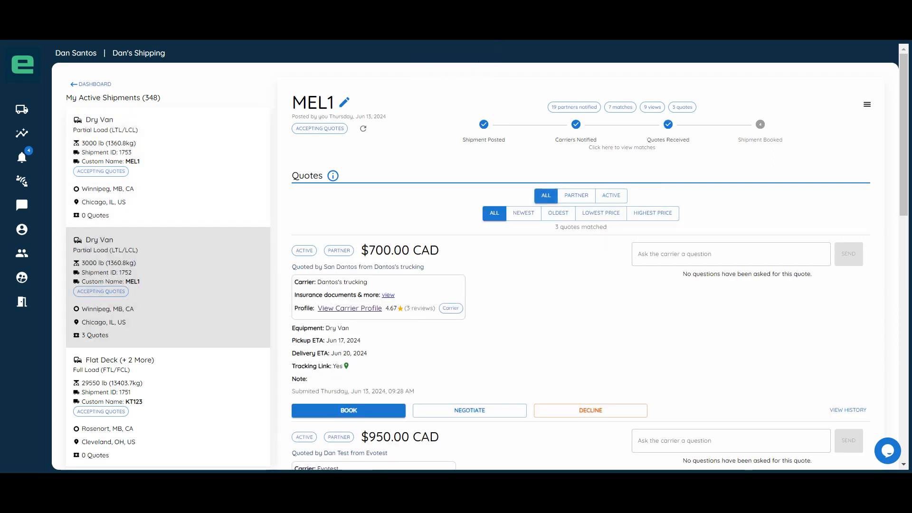
pyautogui.scroll(-5, 560, 368)
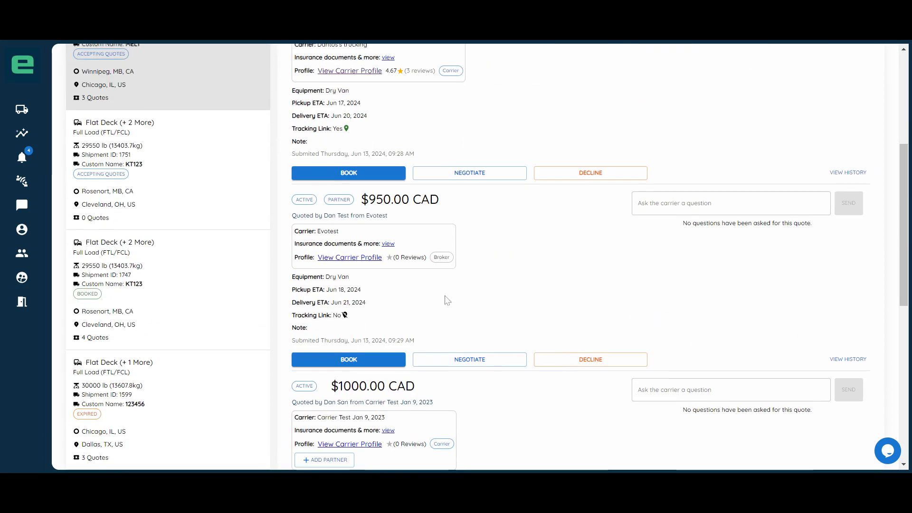
pyautogui.scroll(-8, 533, 403)
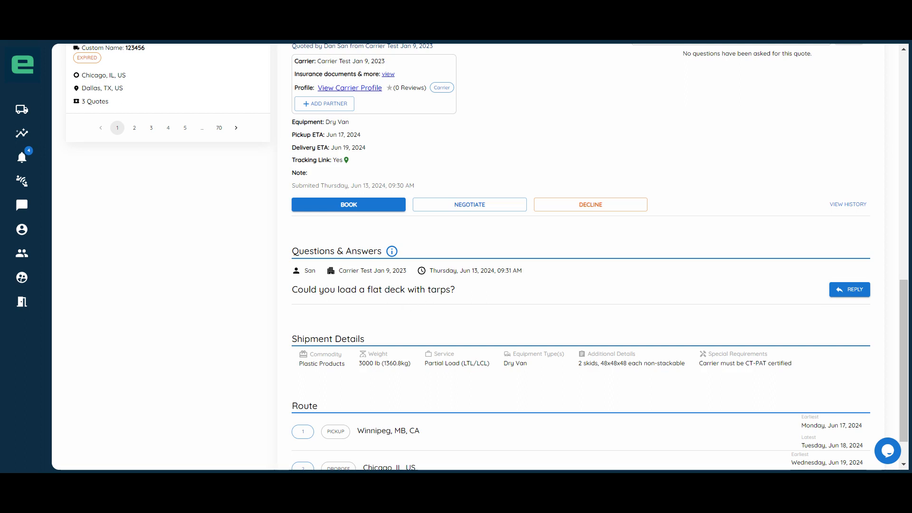
pyautogui.scroll(15, 501, 295)
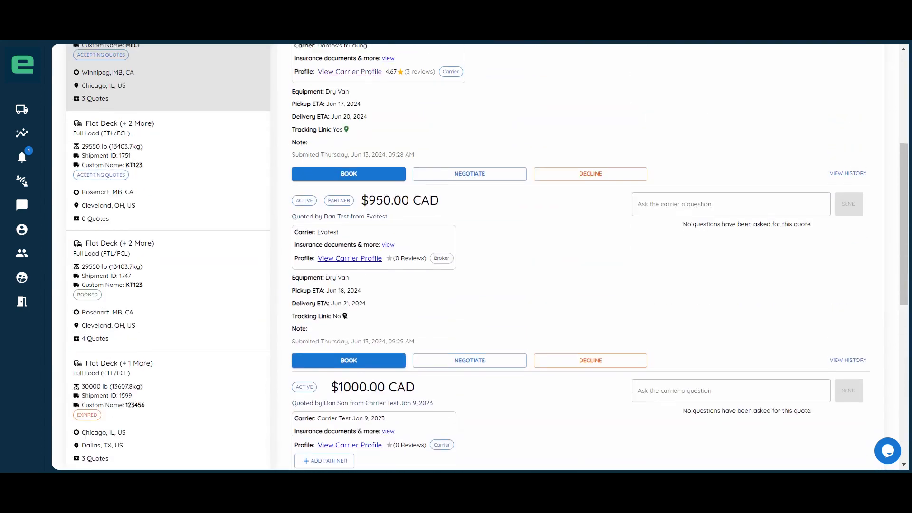
pyautogui.scroll(-1, 501, 295)
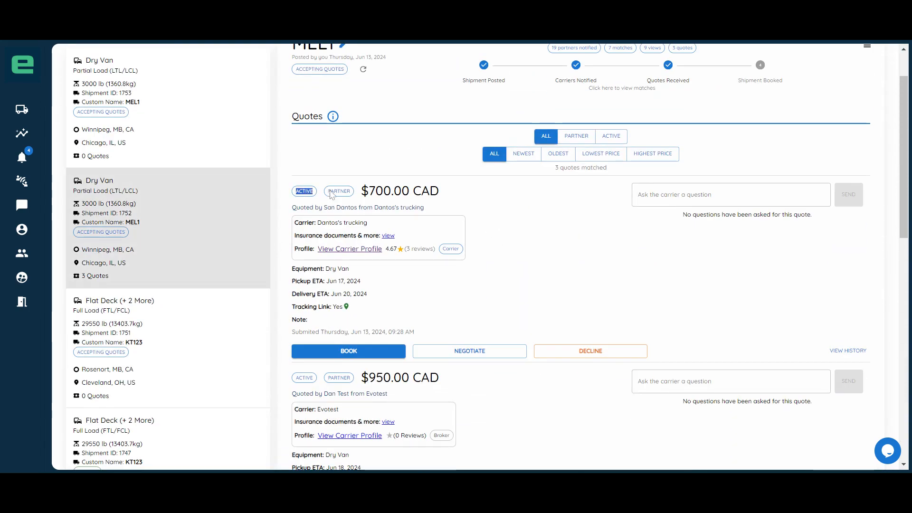
# Step: Examine the $700.00 CAD quote from Dantos's trucking, including its status, carrier, profile rating, equipment, pickup and delivery dates and tracking link
pyautogui.moveTo(331, 189); pyautogui.dragTo(450, 196)
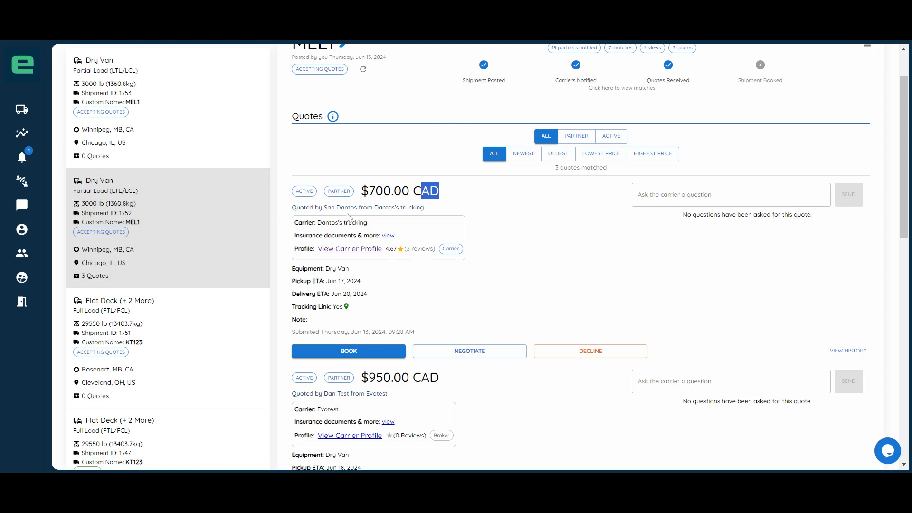
pyautogui.moveTo(328, 207); pyautogui.dragTo(424, 207)
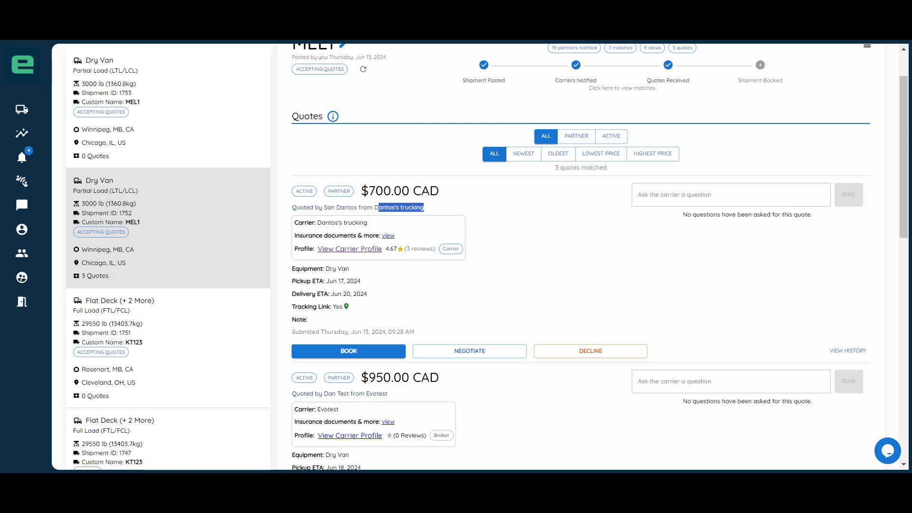
pyautogui.click(478, 210)
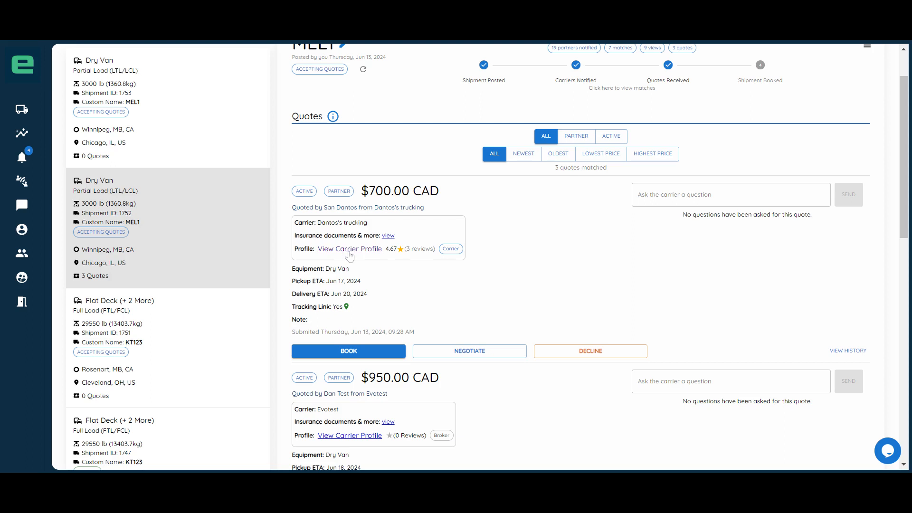
pyautogui.scroll(-1, 441, 259)
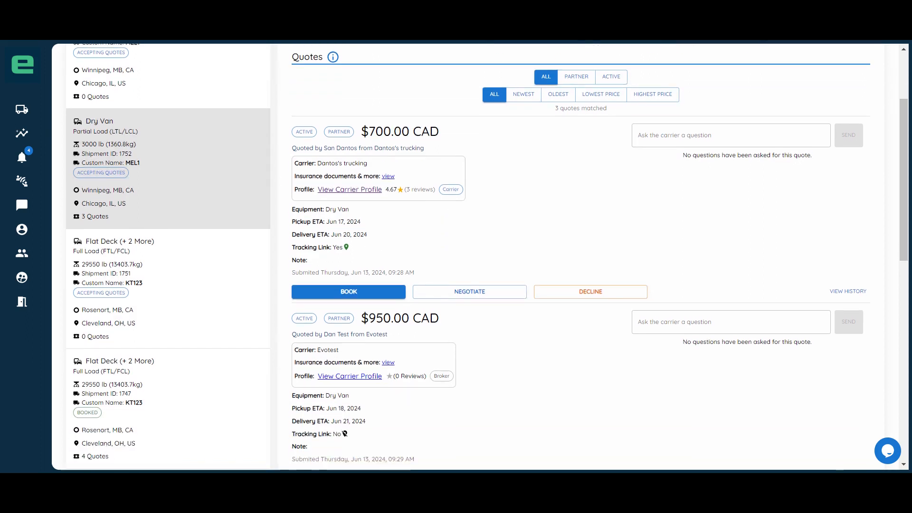
pyautogui.moveTo(303, 209); pyautogui.dragTo(367, 234)
pyautogui.moveTo(296, 247); pyautogui.dragTo(353, 250)
pyautogui.click(412, 249)
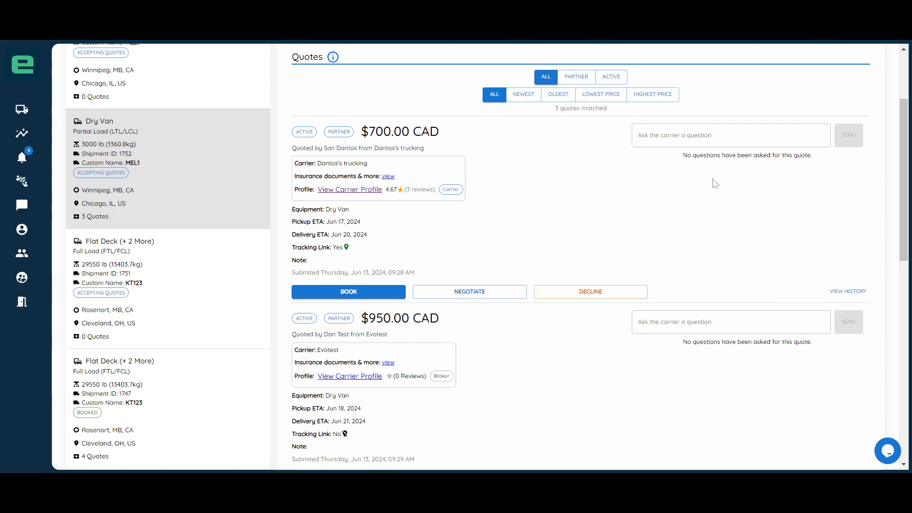
# Step: Look at the carrier question field, decline reasons and counteroffer form for the $700.00 CAD quote without submitting any of them
pyautogui.click(669, 135)
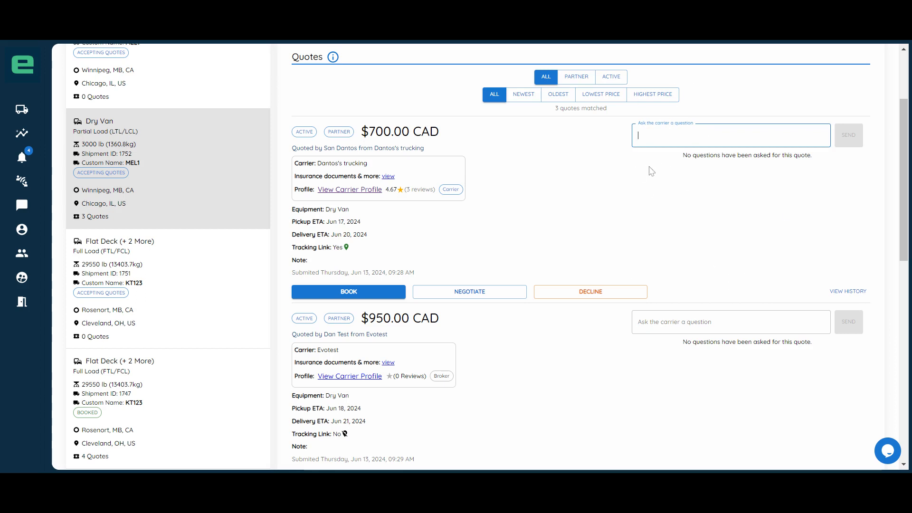
pyautogui.click(568, 183)
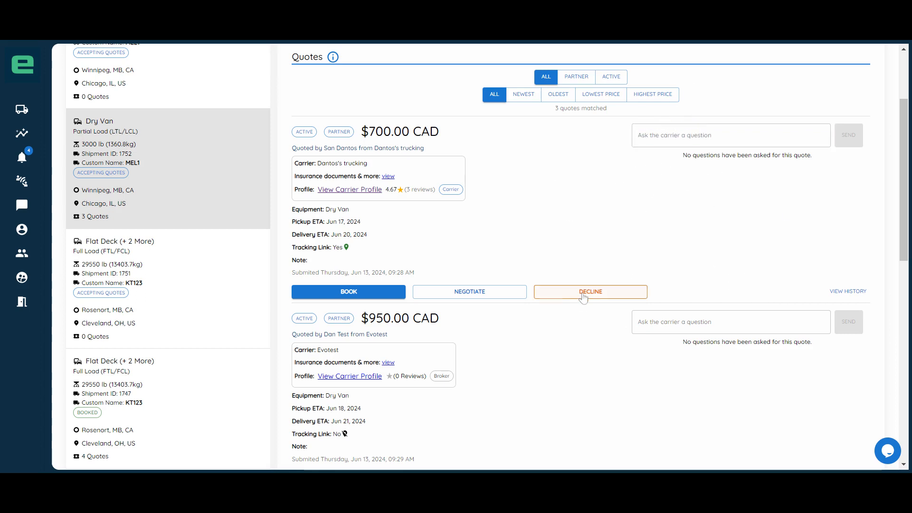
pyautogui.click(583, 294)
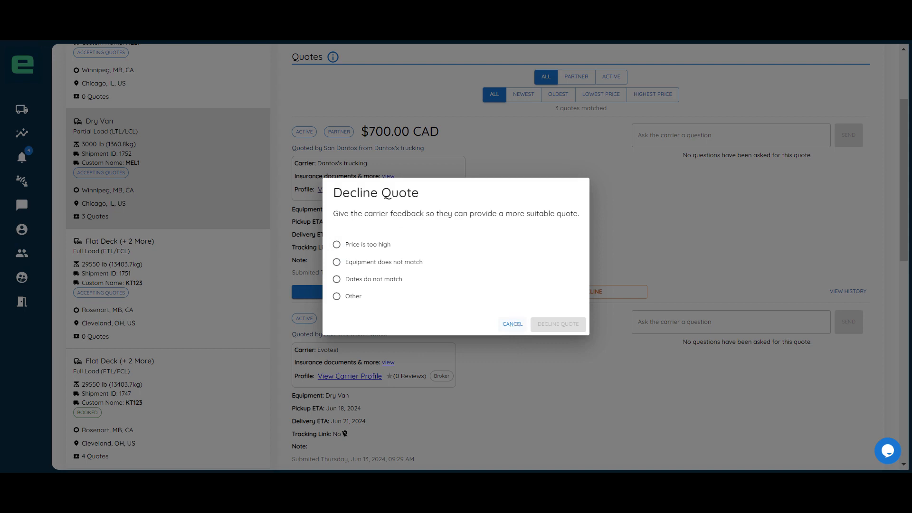
pyautogui.click(512, 324)
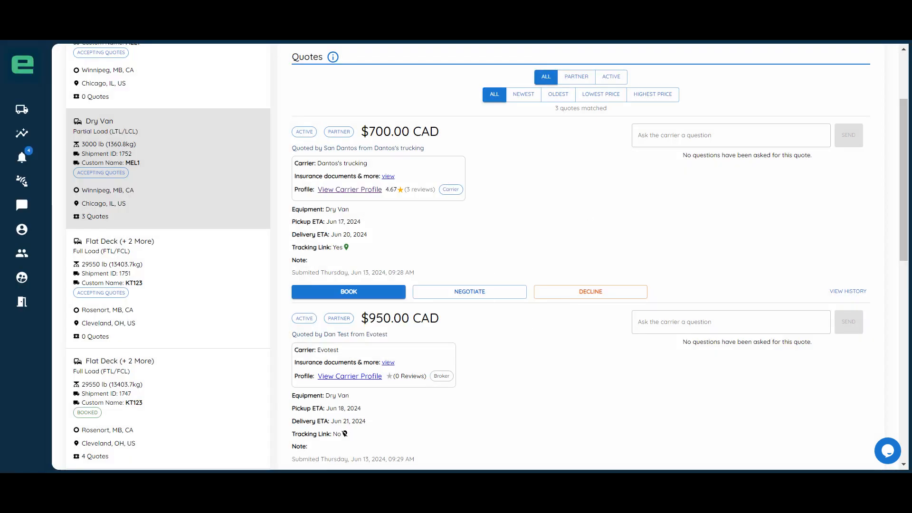
pyautogui.click(476, 289)
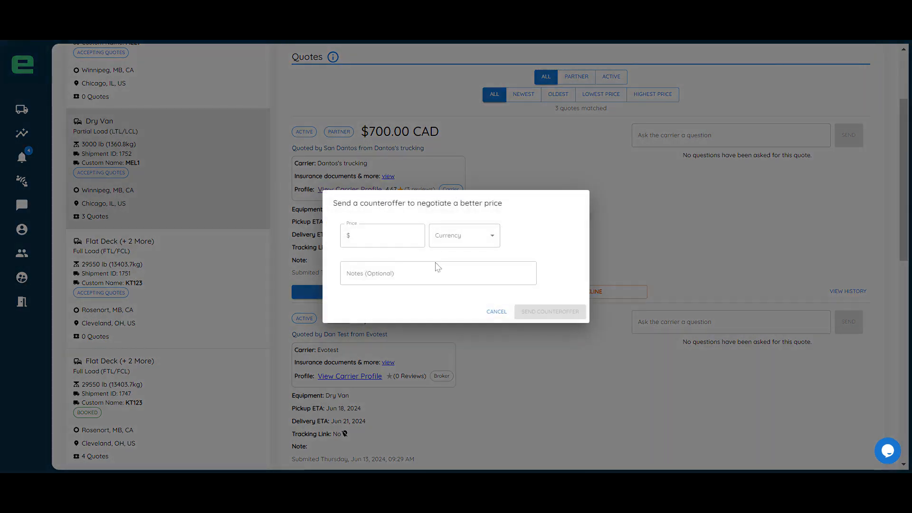
pyautogui.click(496, 311)
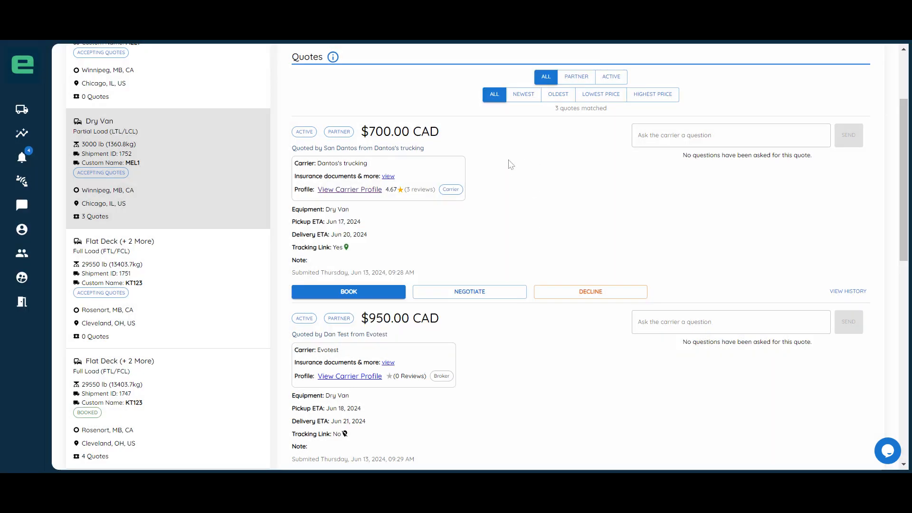
# Step: Book the MEL1 shipment by accepting the $700.00 CAD quote from Dantos's trucking
pyautogui.click(359, 293)
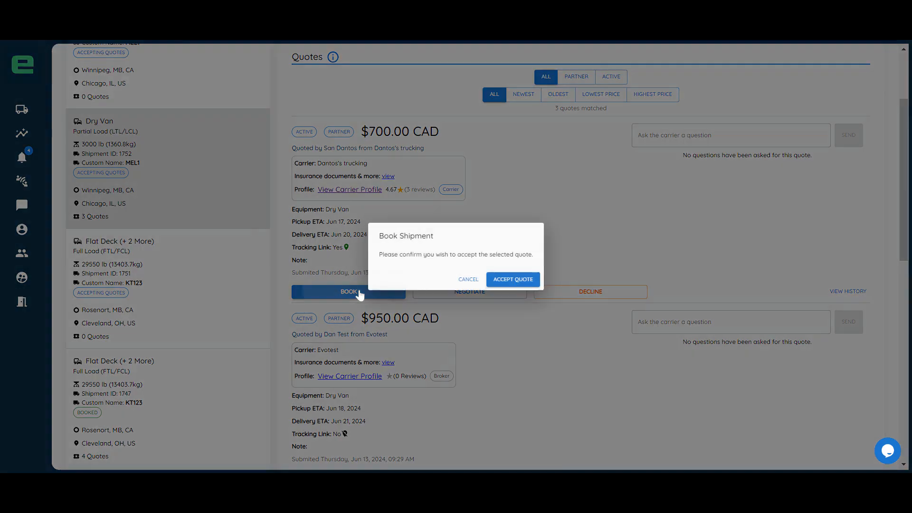
pyautogui.click(514, 281)
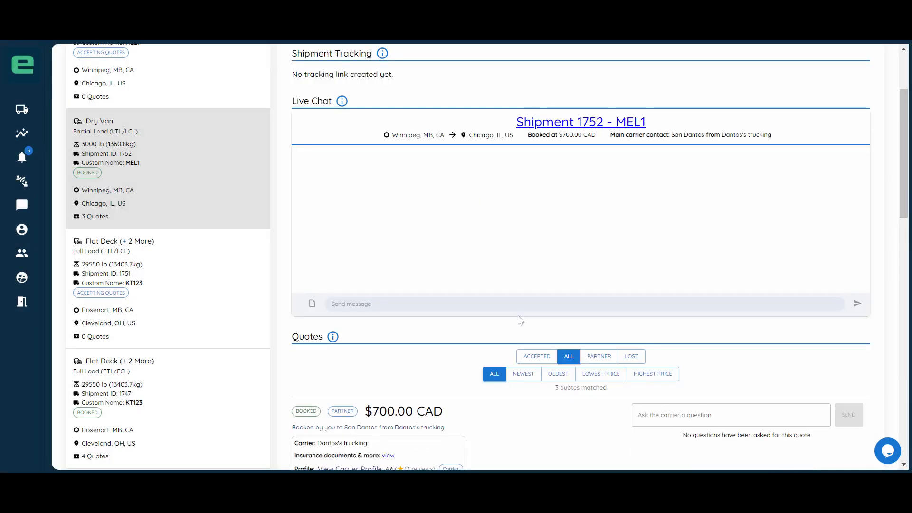
pyautogui.scroll(-3, 519, 321)
pyautogui.scroll(4, 475, 334)
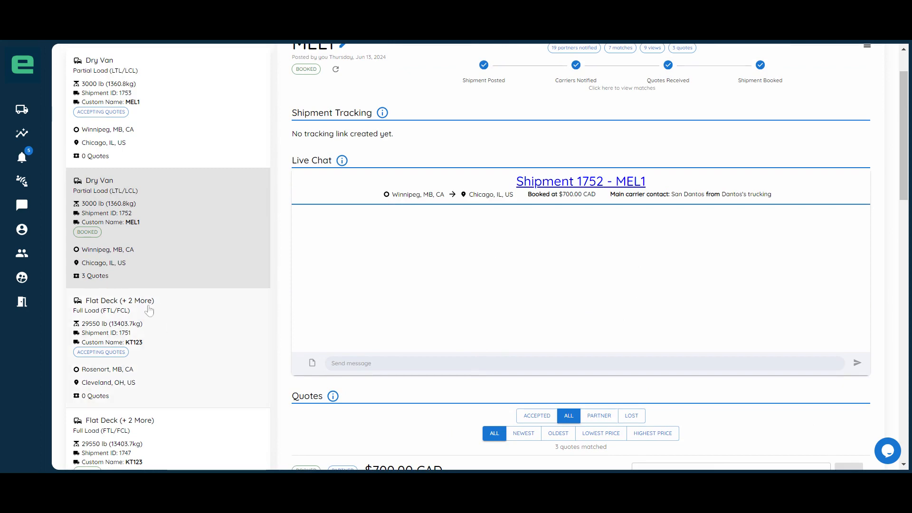
# Step: Open the booked KT123 shipment from Rosenort to Cleveland and examine its tracking link and live chat
pyautogui.scroll(-1, 184, 267)
pyautogui.scroll(-3, 184, 267)
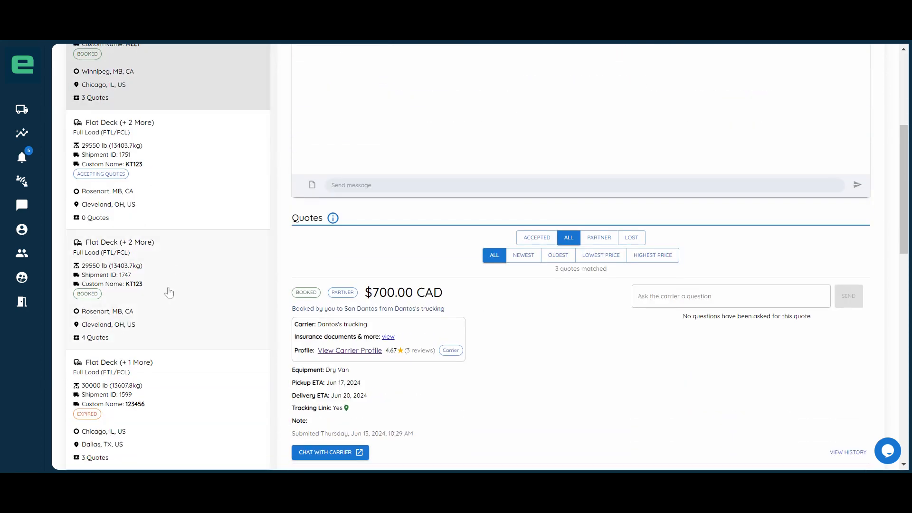
pyautogui.click(169, 292)
pyautogui.scroll(4, 632, 331)
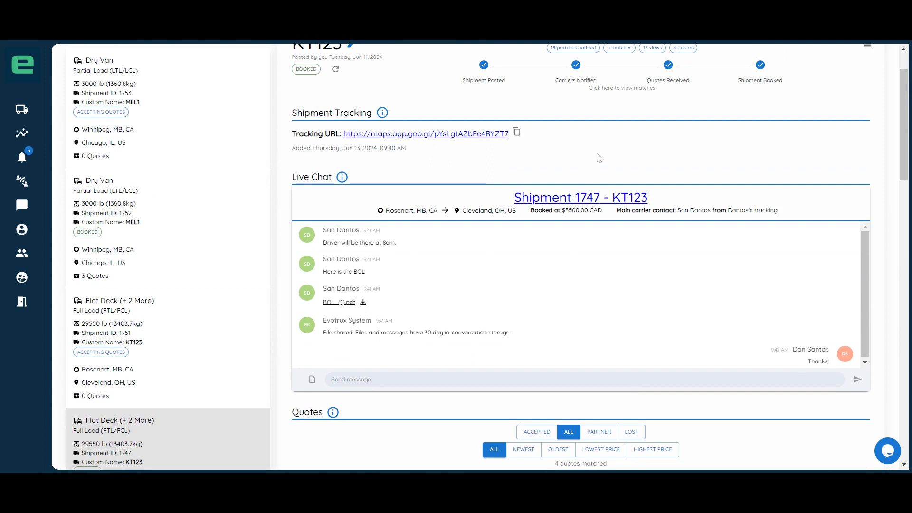
pyautogui.scroll(-1, 600, 158)
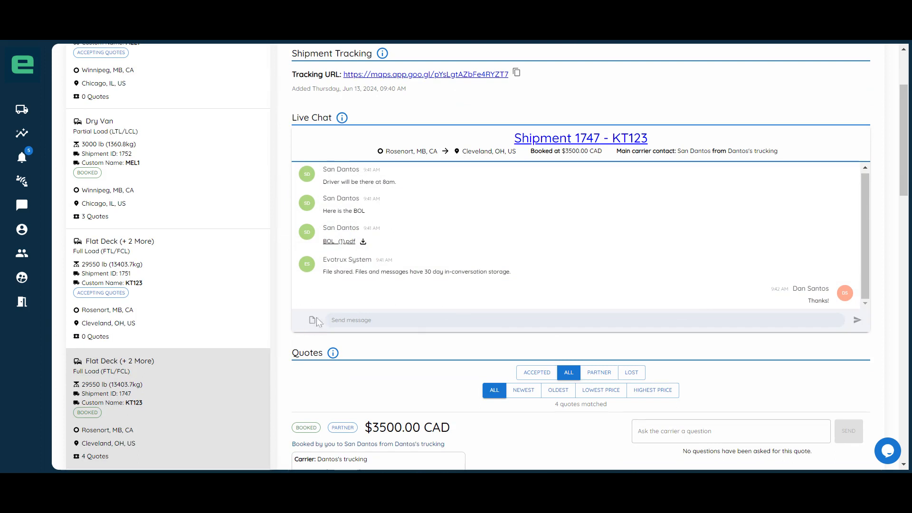
# Step: In the shipping analytics, show the top 7 booked lanes and reduce the number of lanes in the Average Booked Price chart
pyautogui.click(22, 135)
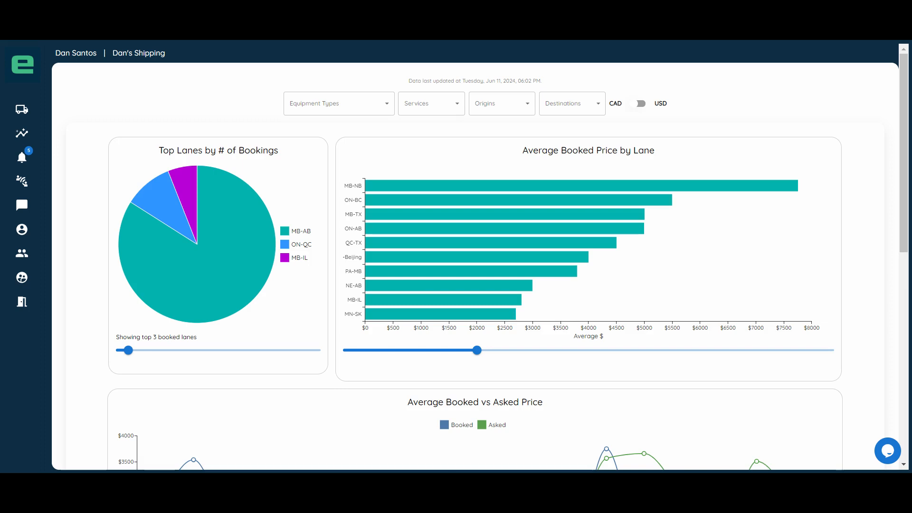
pyautogui.moveTo(130, 352); pyautogui.dragTo(153, 352)
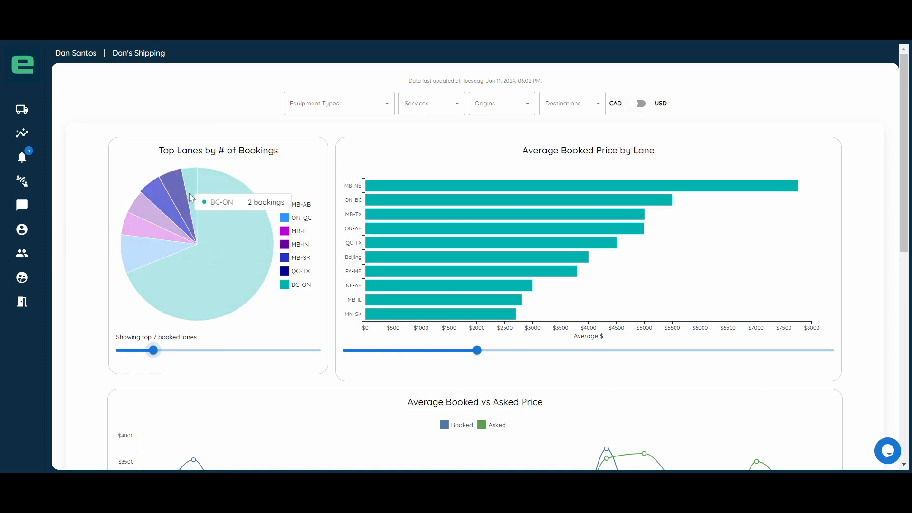
pyautogui.moveTo(383, 186)
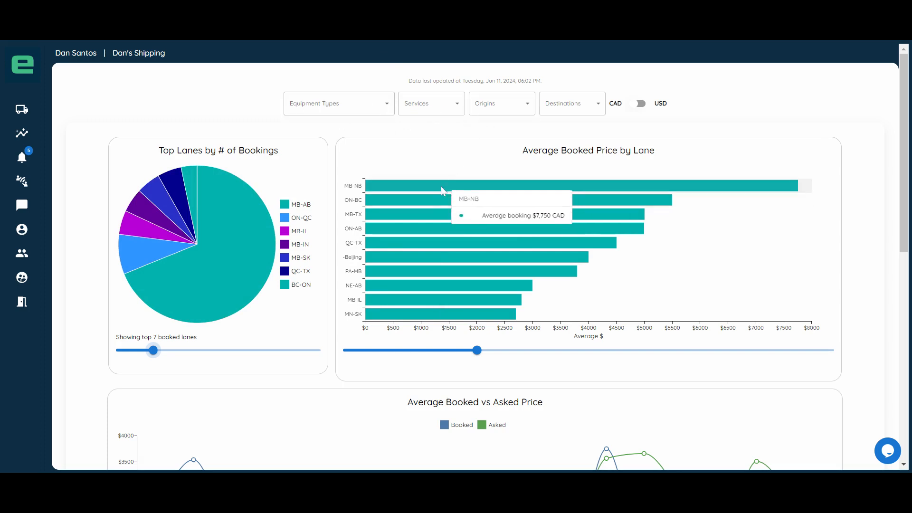
pyautogui.moveTo(477, 350)
pyautogui.mouseDown()
pyautogui.moveTo(521, 350)
pyautogui.moveTo(462, 350)
pyautogui.mouseUp()
# Step: Review the Average Booked vs Asked Price chart and set the Top Carriers by Spend chart to show 4 carriers
pyautogui.scroll(-5, 490, 233)
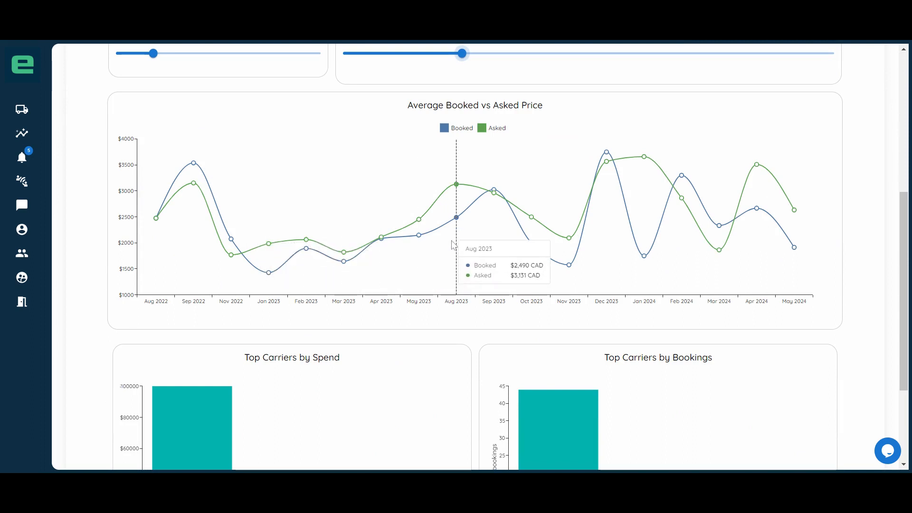
pyautogui.scroll(-3, 375, 204)
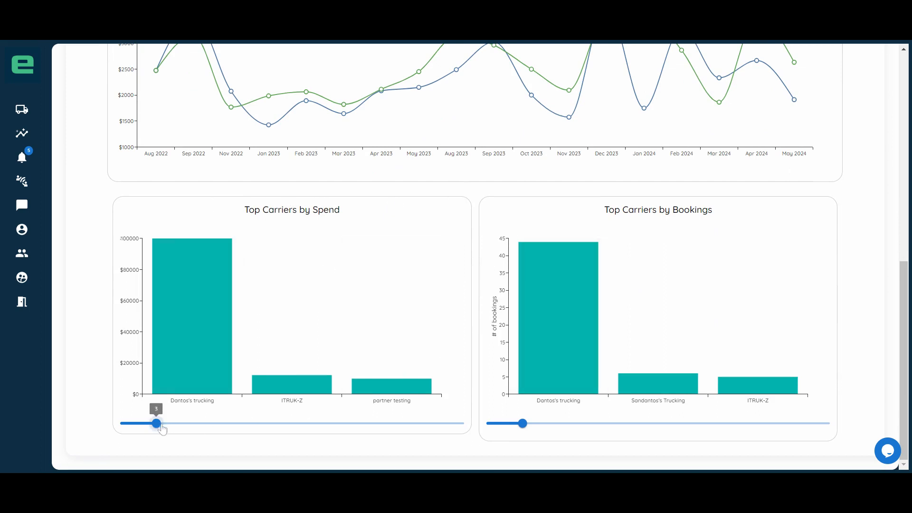
pyautogui.moveTo(156, 423)
pyautogui.mouseDown()
pyautogui.moveTo(228, 423)
pyautogui.moveTo(175, 424)
pyautogui.mouseUp()
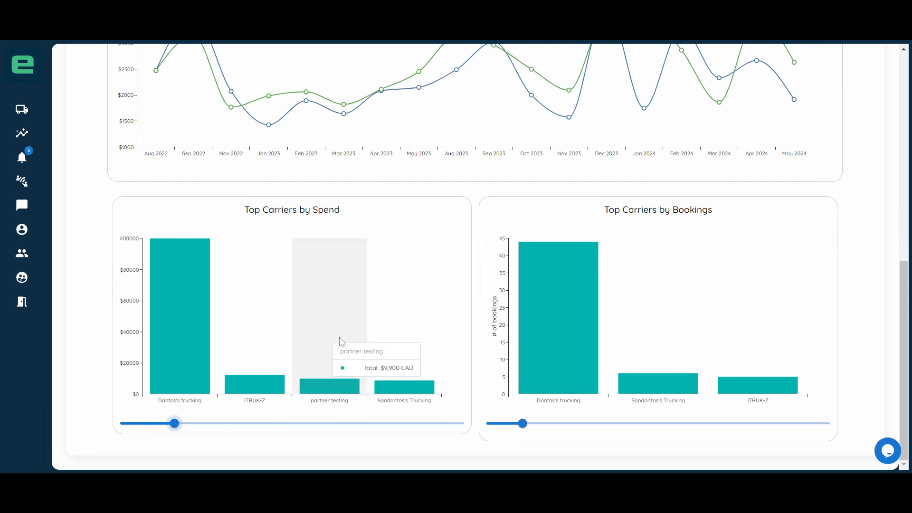